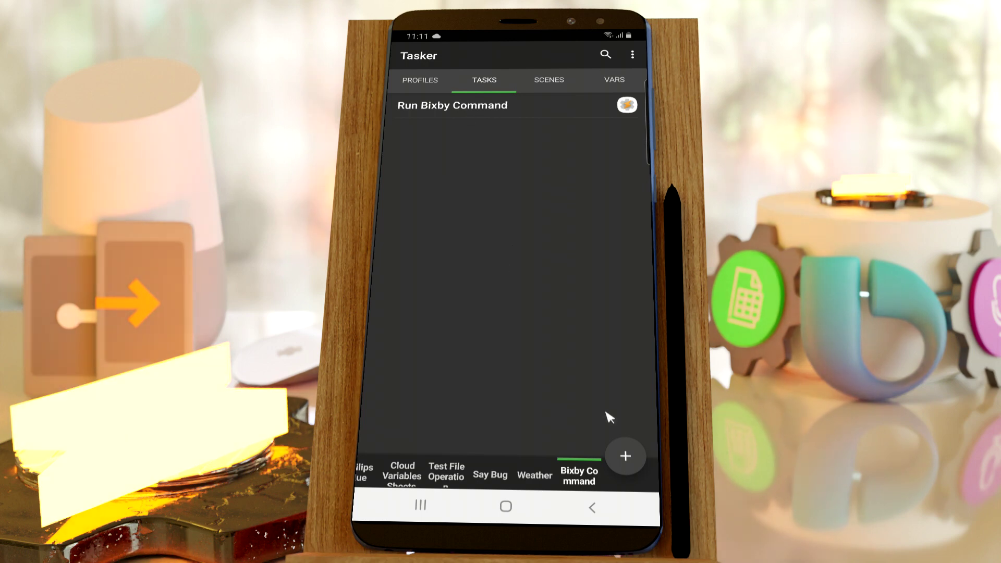
Create a new task and name it 'Testing' from the swipe-typing suggestion
click(626, 453)
drag(494, 352, 539, 382)
text(Testimony)
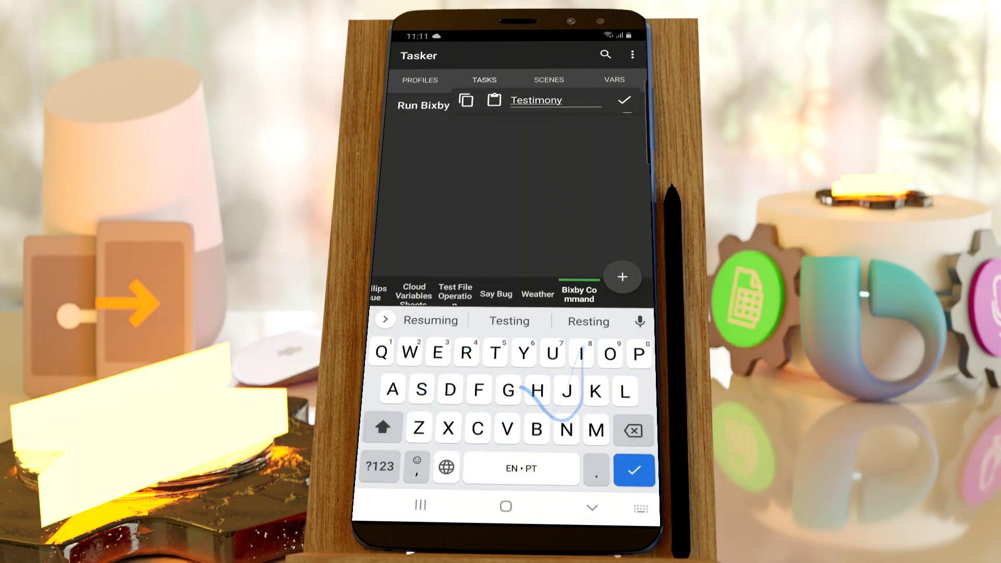
click(509, 322)
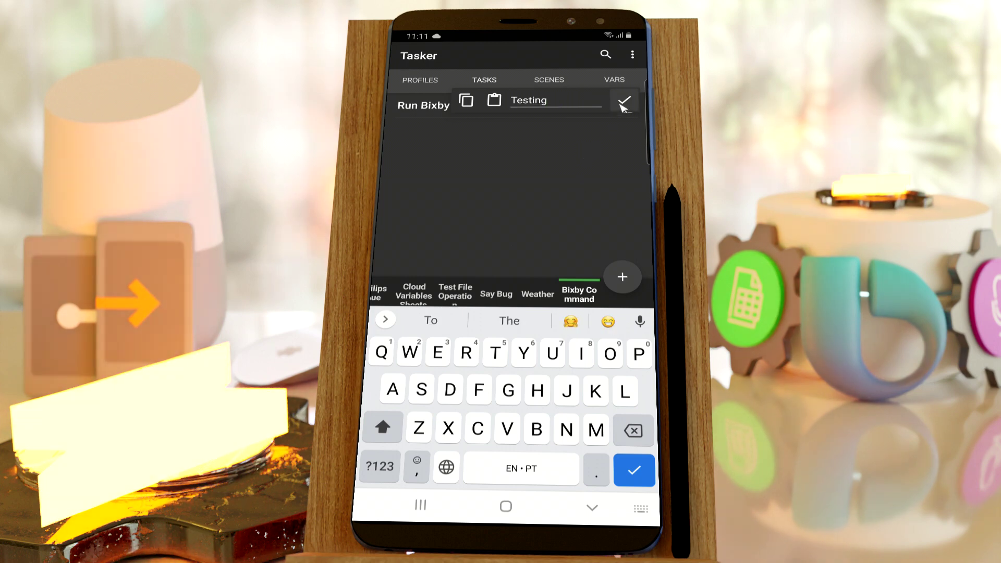
click(624, 100)
Add an action to Testing, filtering the list by 'bixby' and choosing Perform Task
click(626, 455)
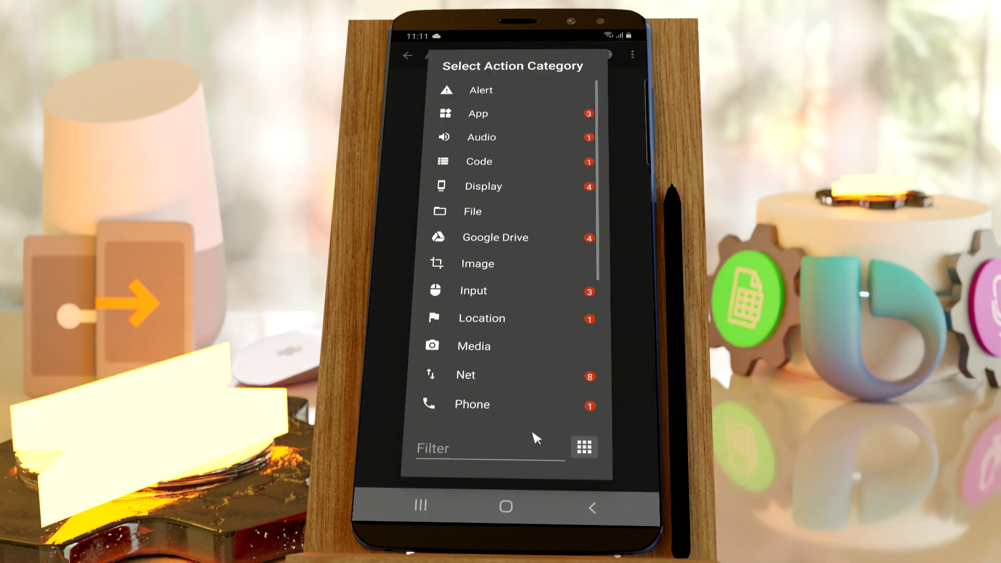
click(501, 452)
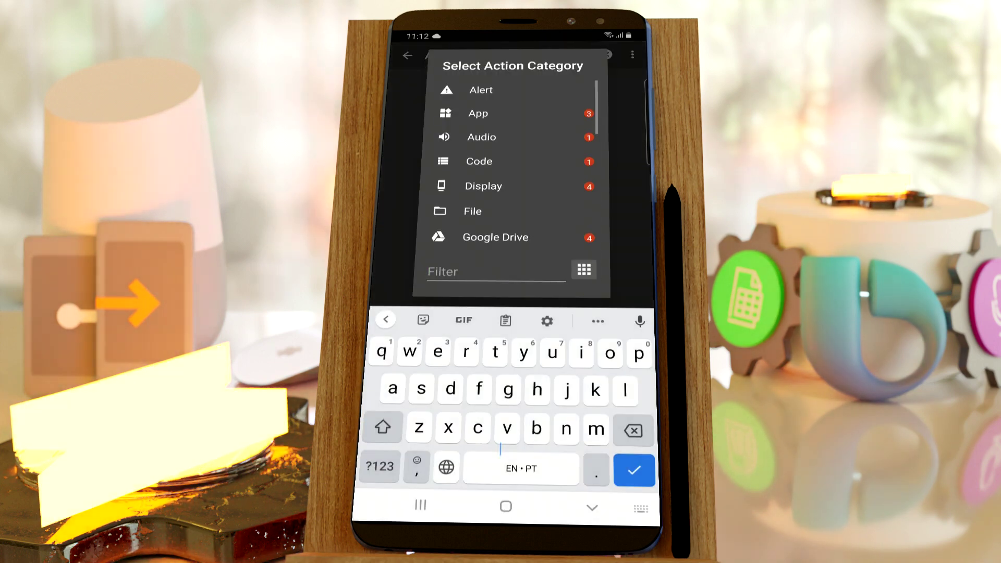
text(bixby)
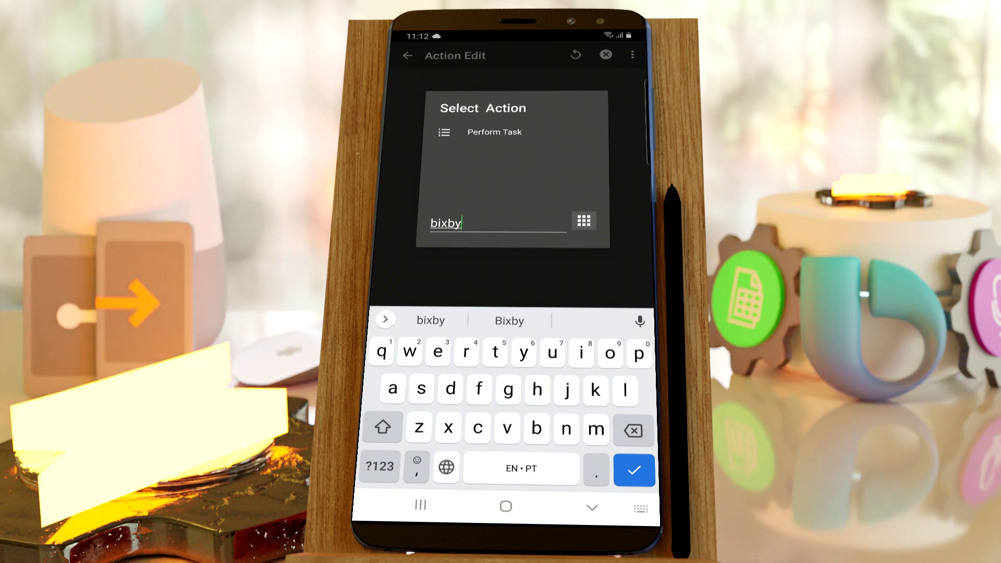
click(505, 133)
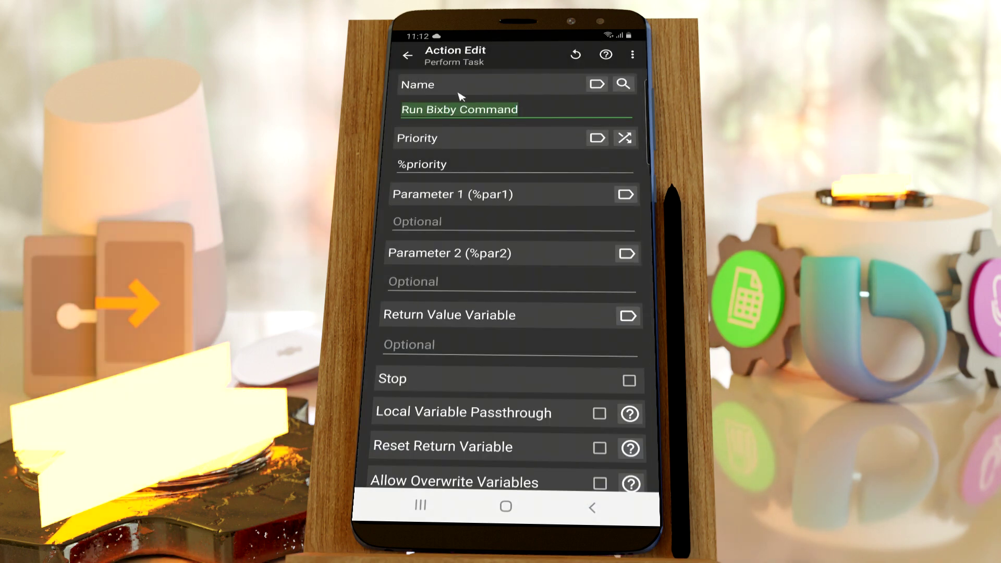
Enter 'tell me a joke' as Parameter 1 of the Run Bixby Command action and test-run Testing
click(438, 221)
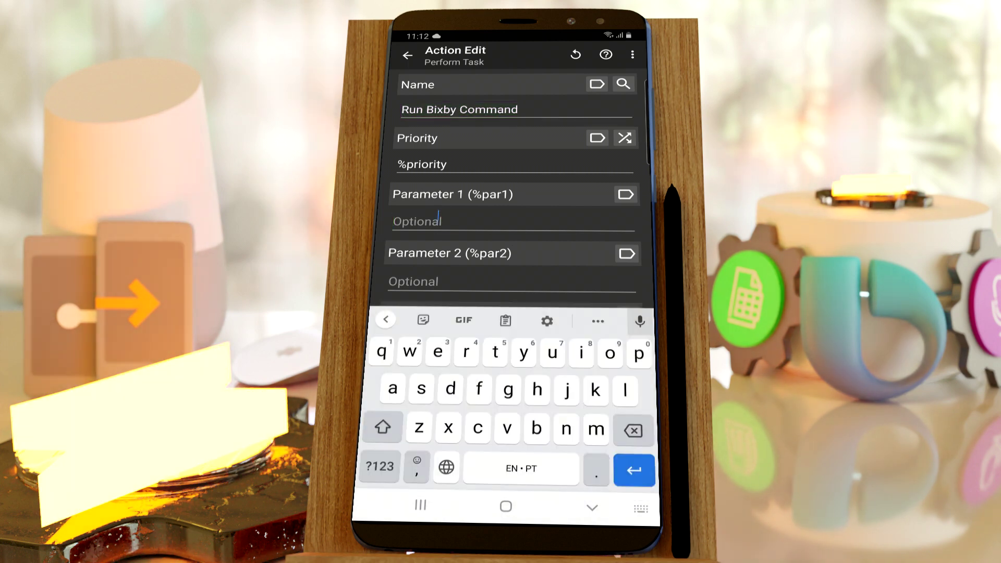
text(tell me a)
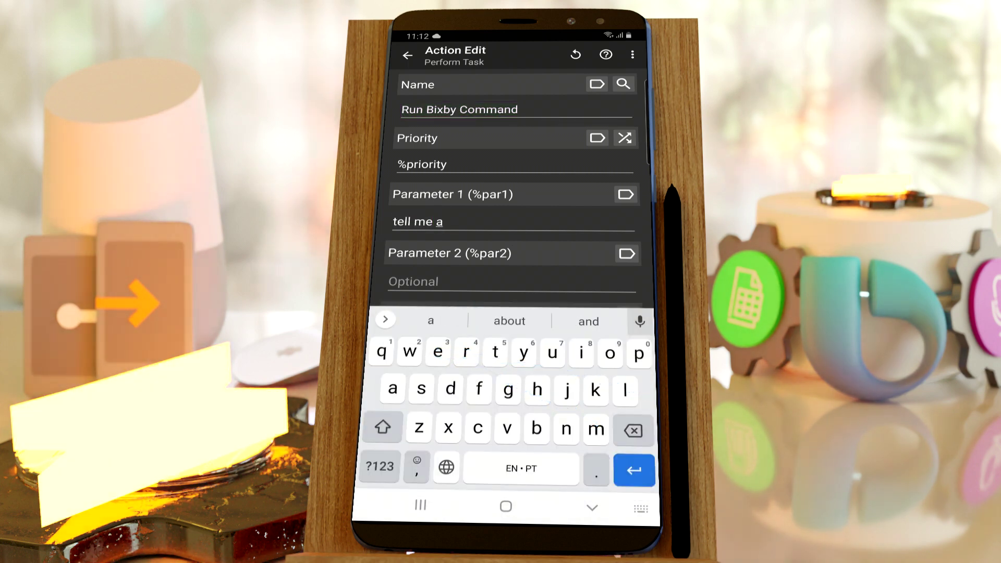
text( joke)
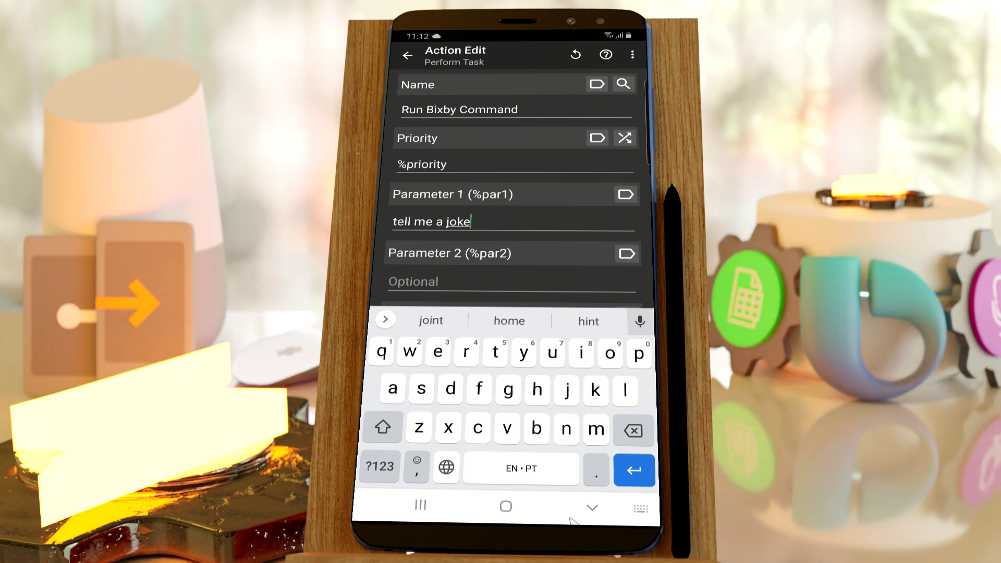
click(591, 507)
click(389, 471)
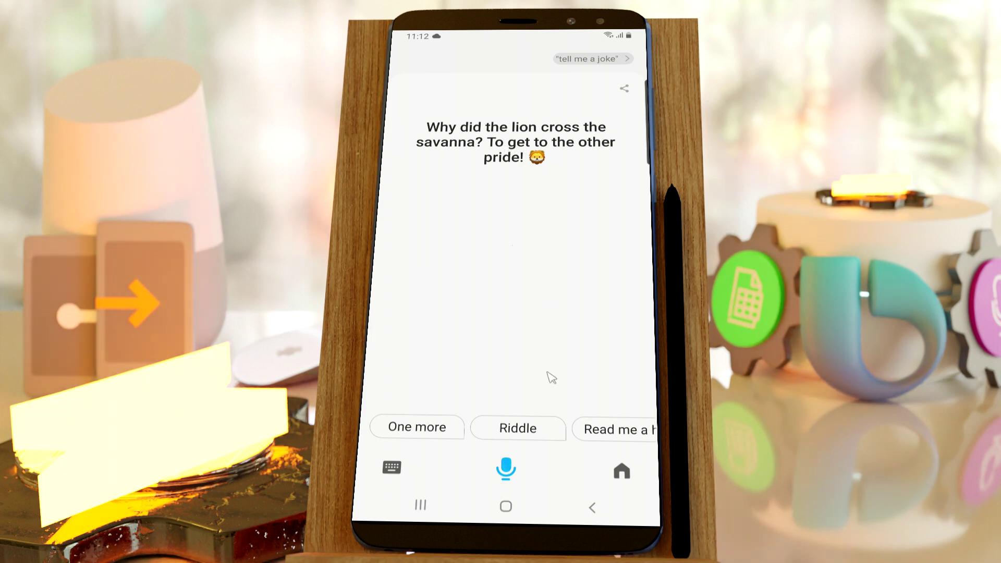
Return from Bixby's lion joke to the Testing task in Tasker
click(588, 508)
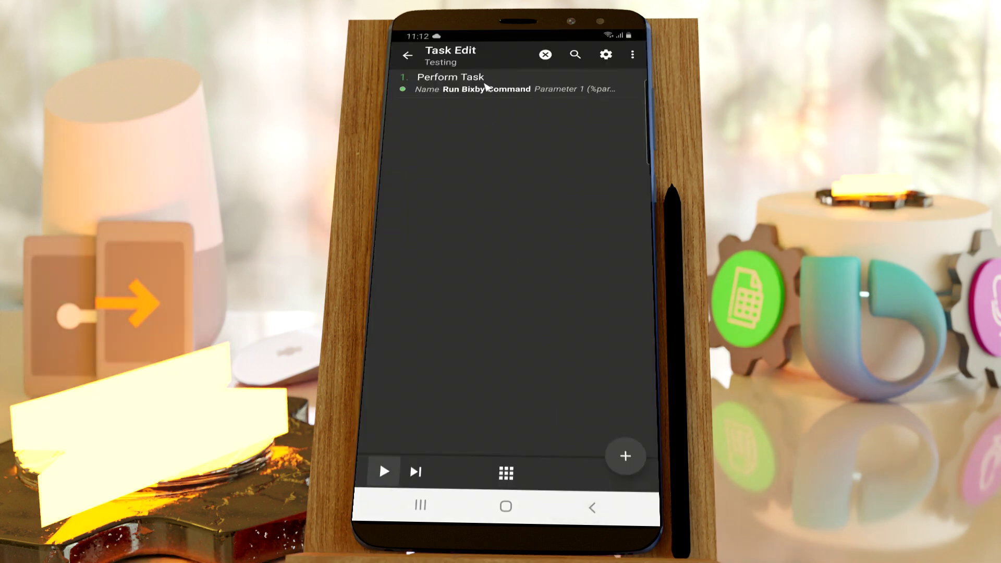
Set the Perform Task action's Parameter 2 to 'voice' and rerun Testing
click(488, 89)
click(444, 283)
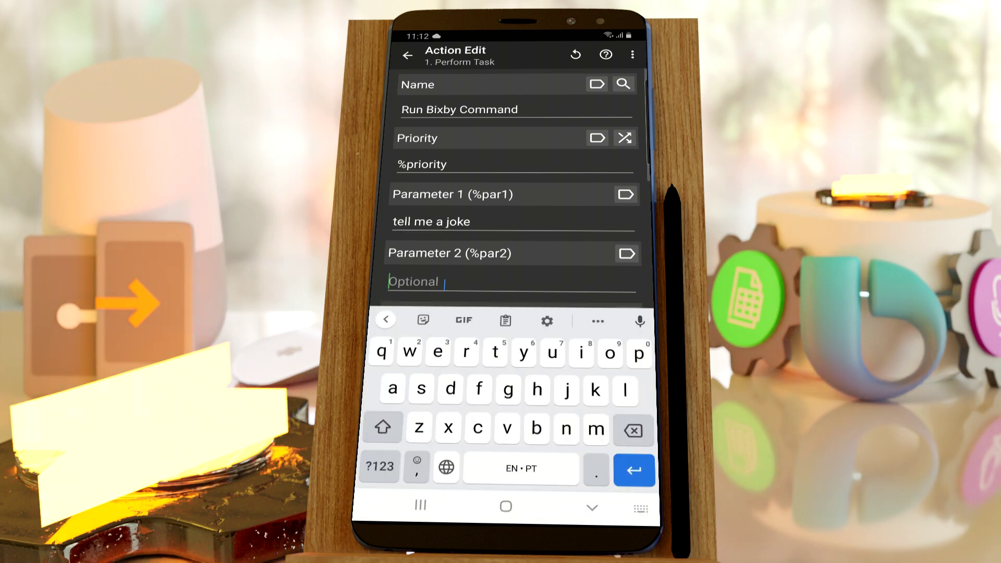
text(voice)
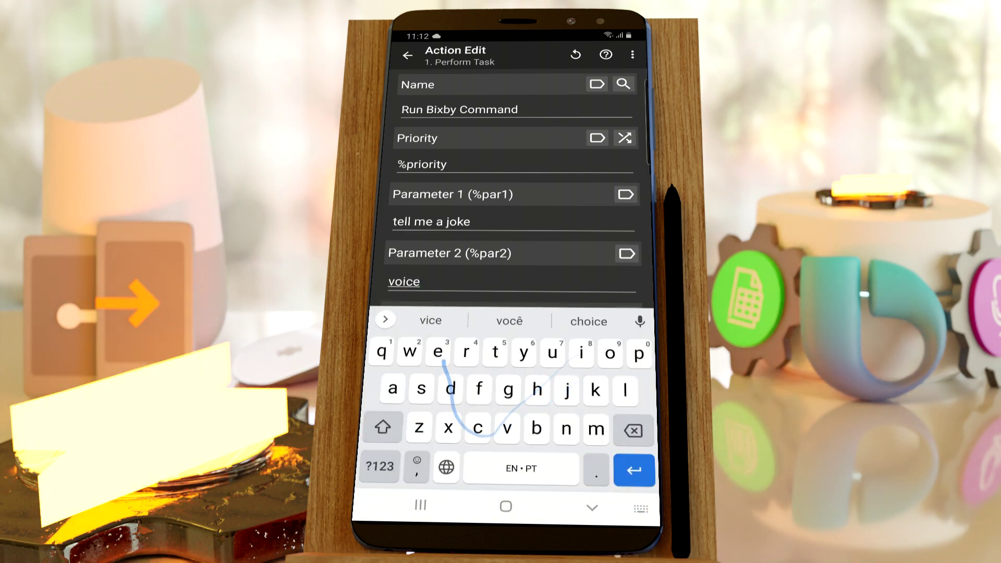
click(592, 507)
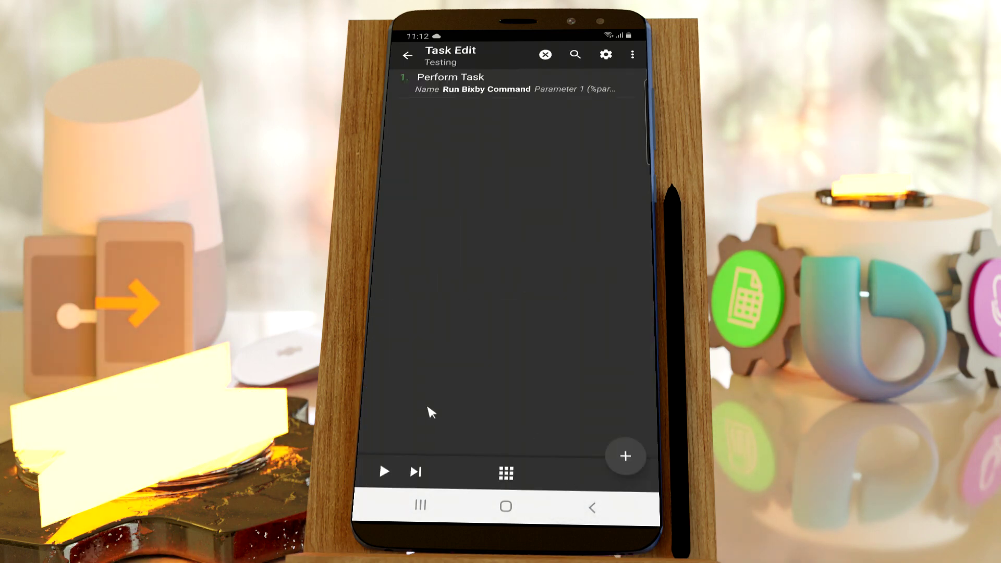
click(387, 469)
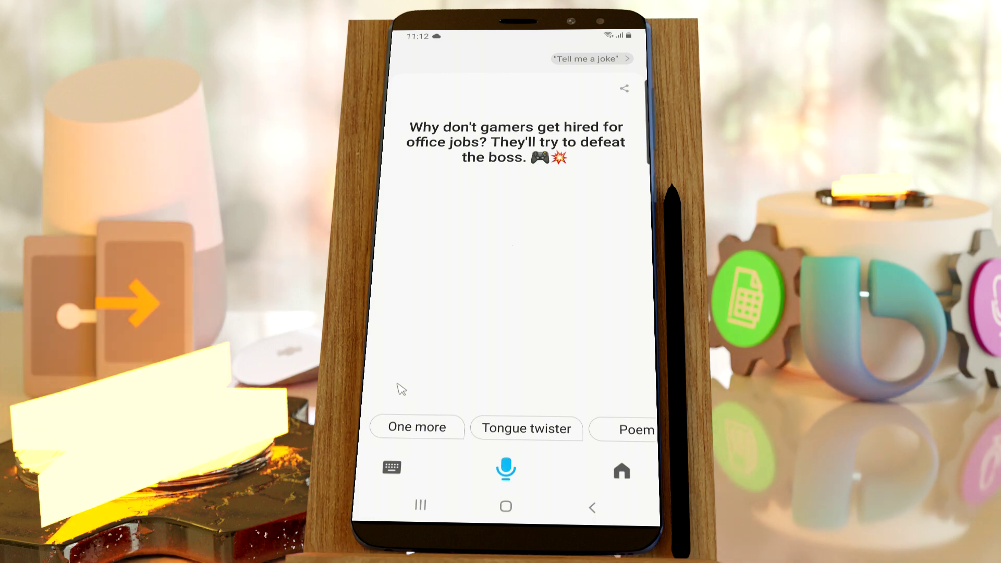
Leave Bixby's gamer joke and reopen the Perform Task action in Testing
click(588, 507)
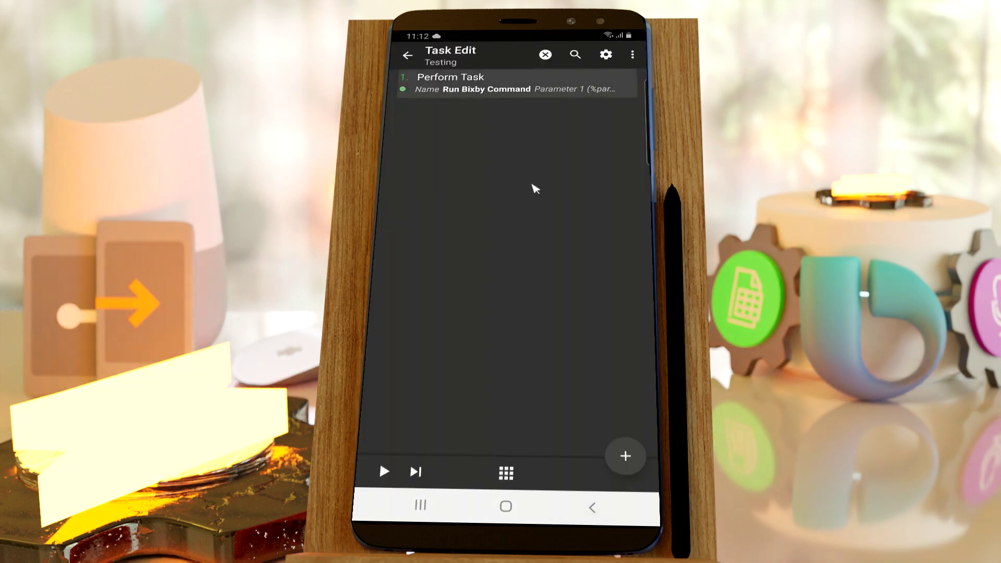
click(534, 93)
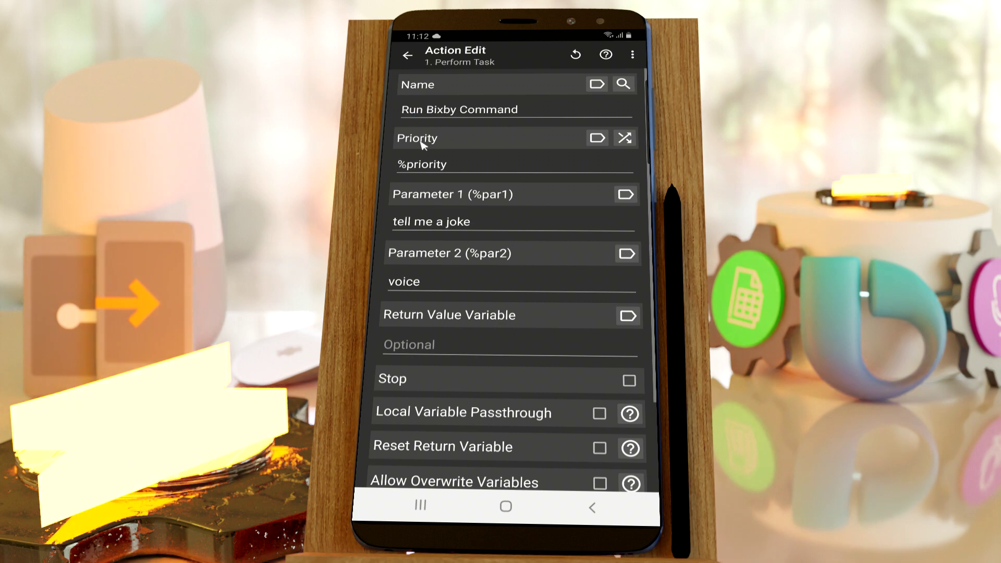